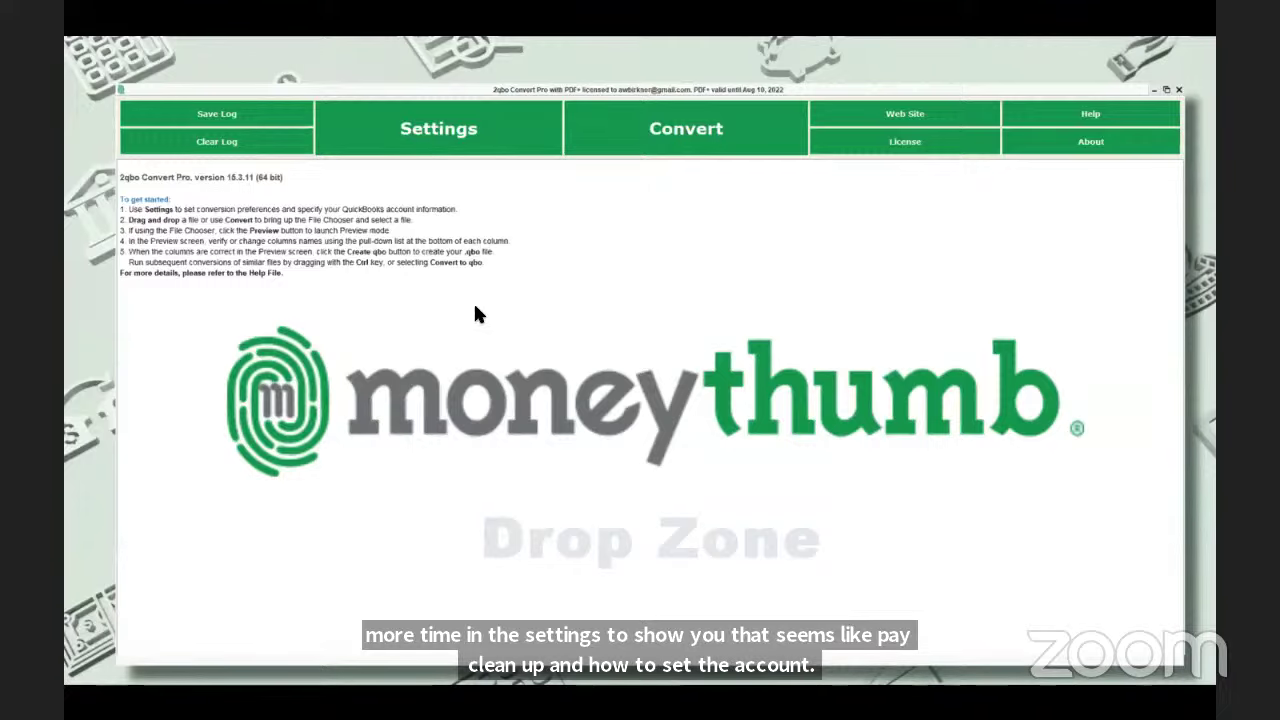
Leave the slideshow, switch to Acrobat, and examine the summary, deposits, checks and withdrawals in the Great Meals April.pdf bank statement.
key("Escape")
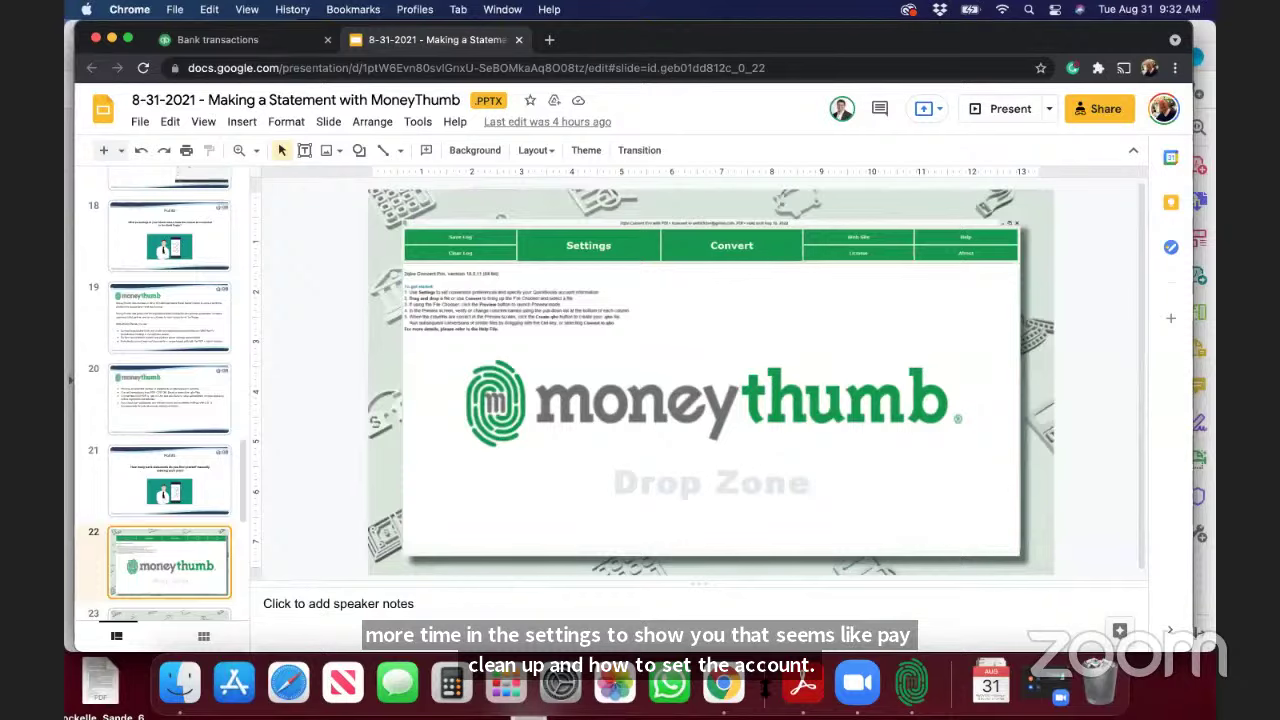
left_click(803, 685)
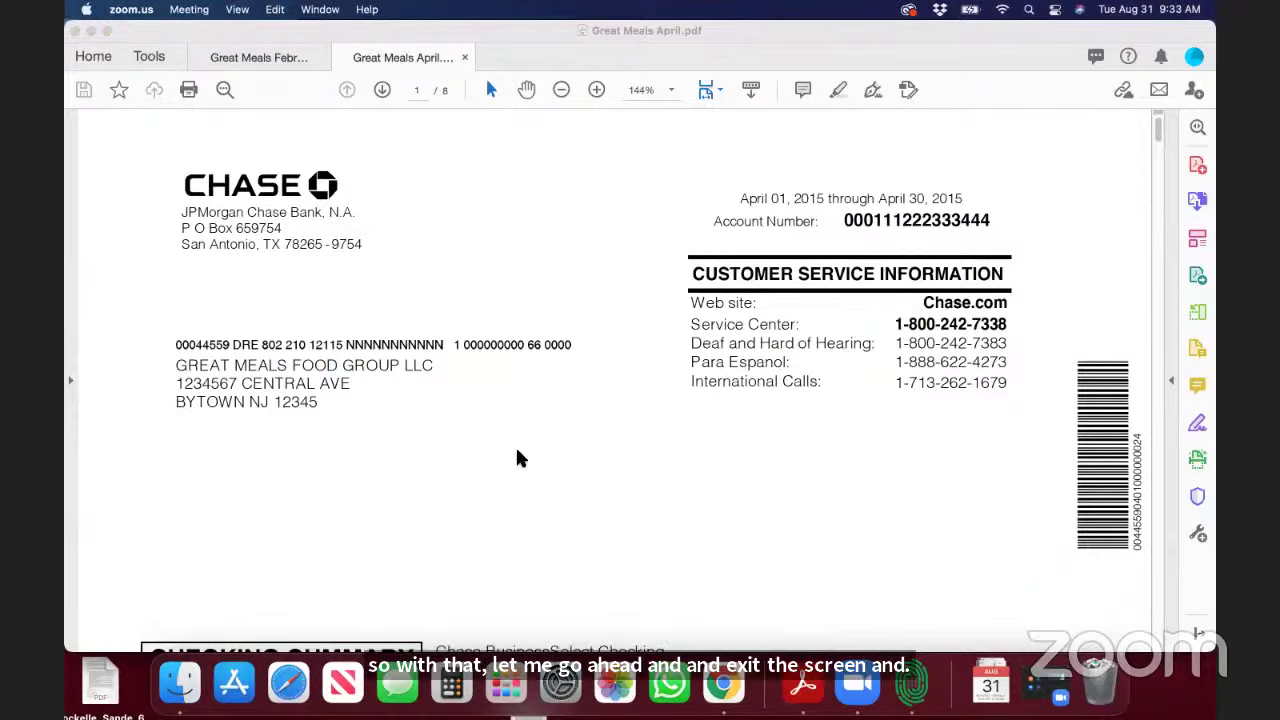
scroll(518, 457, "down", 10)
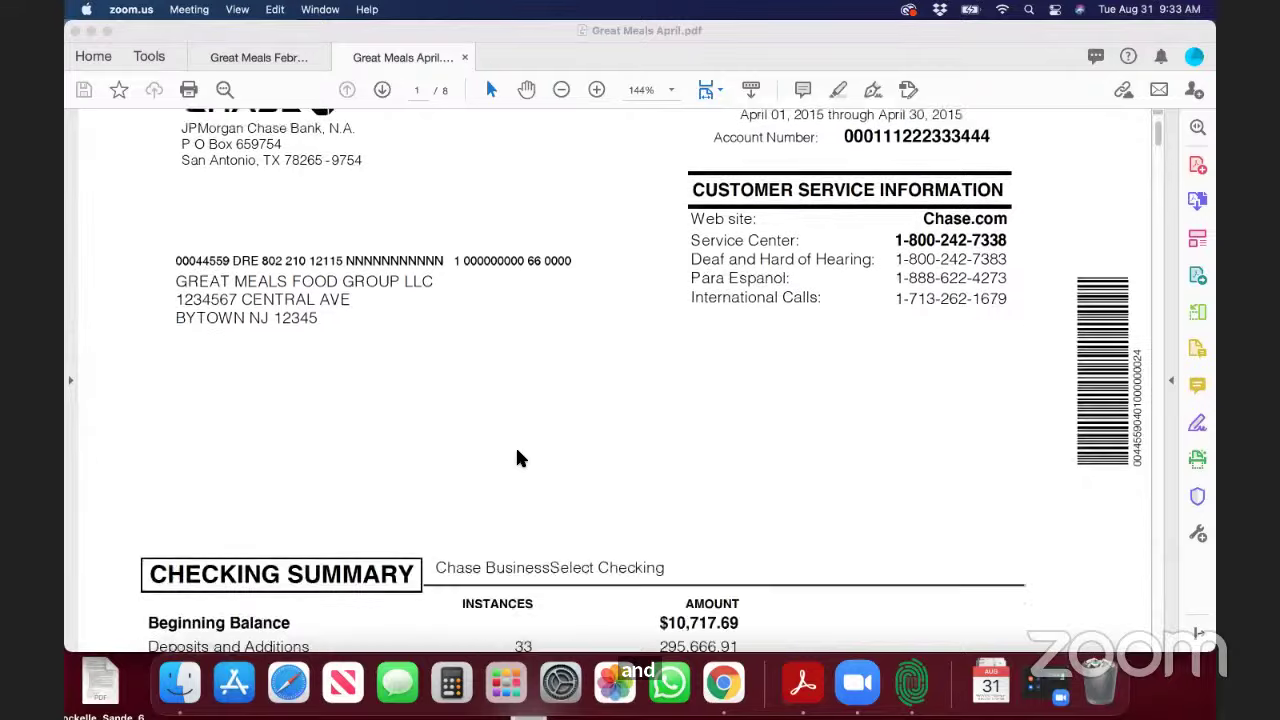
scroll(518, 457, "down", 8)
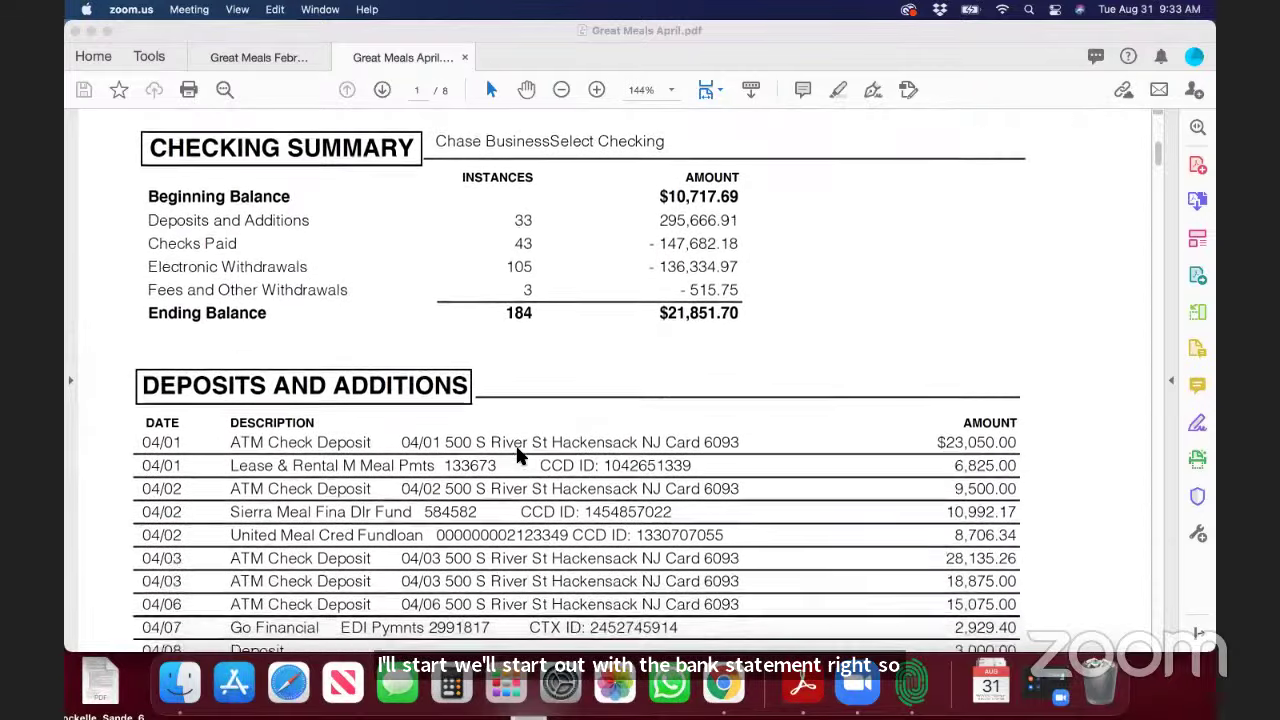
scroll(518, 457, "down", 18)
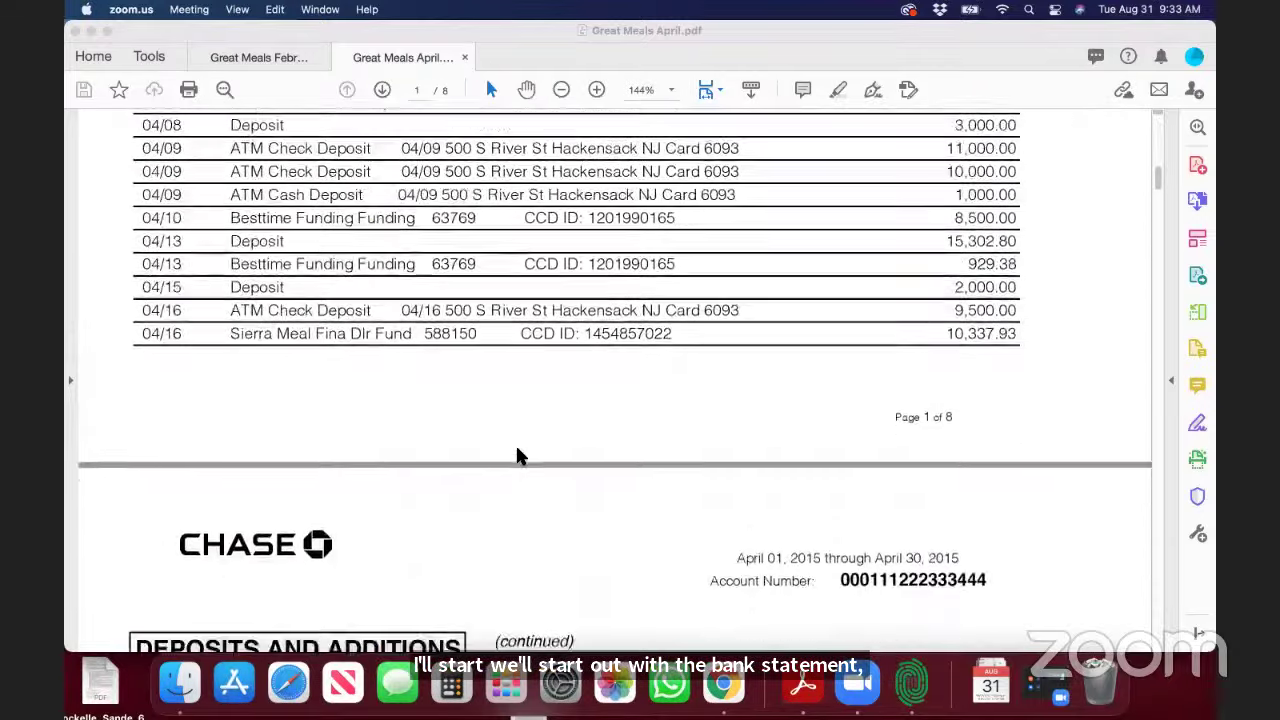
scroll(518, 457, "down", 15)
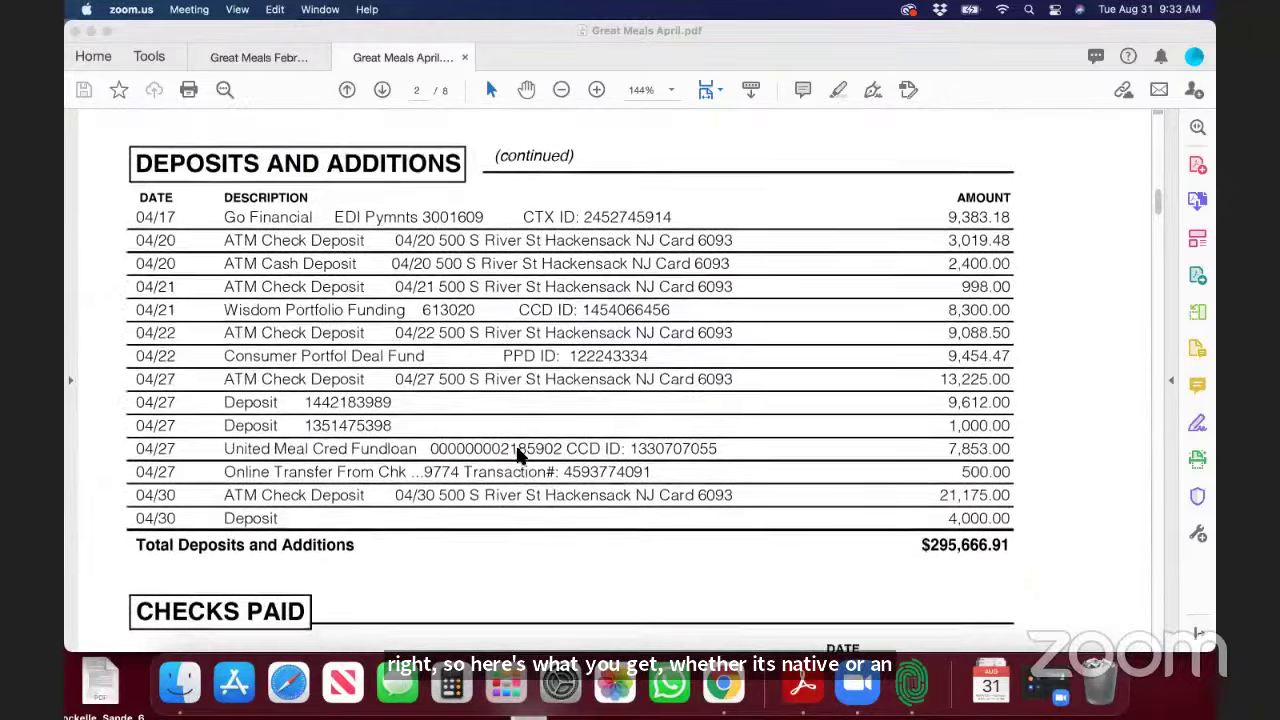
scroll(518, 457, "down", 15)
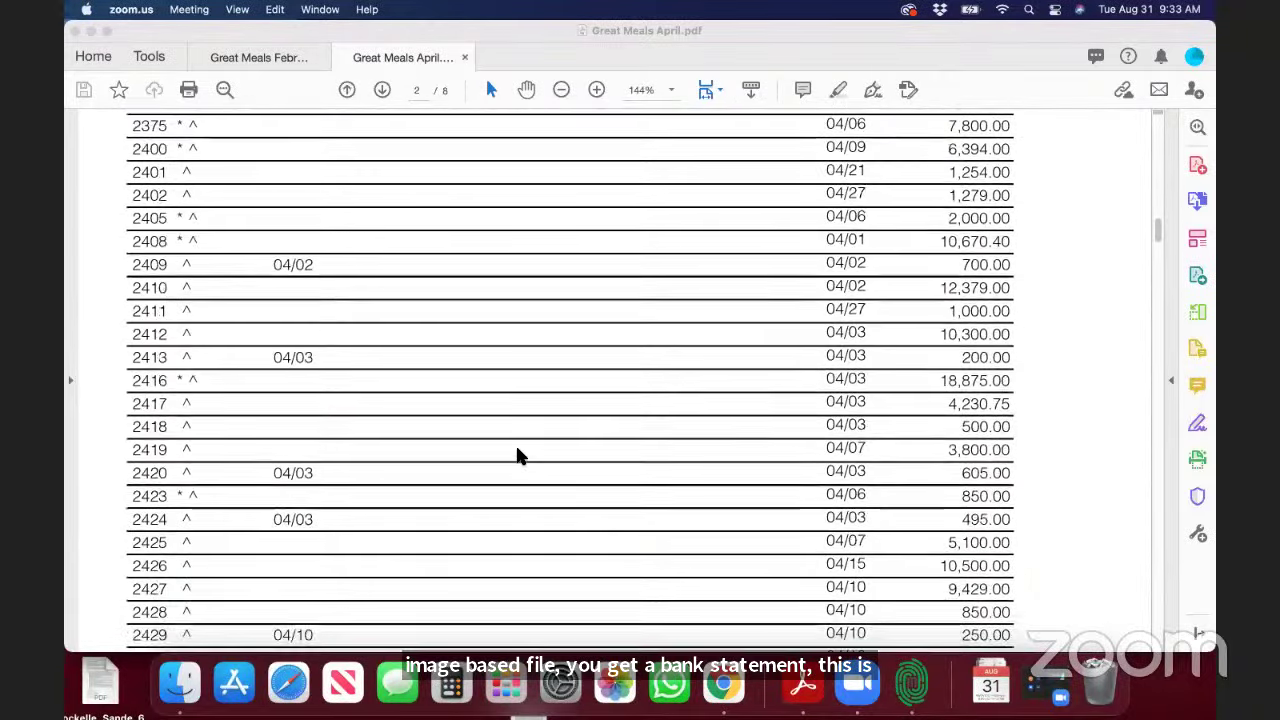
scroll(518, 457, "down", 20)
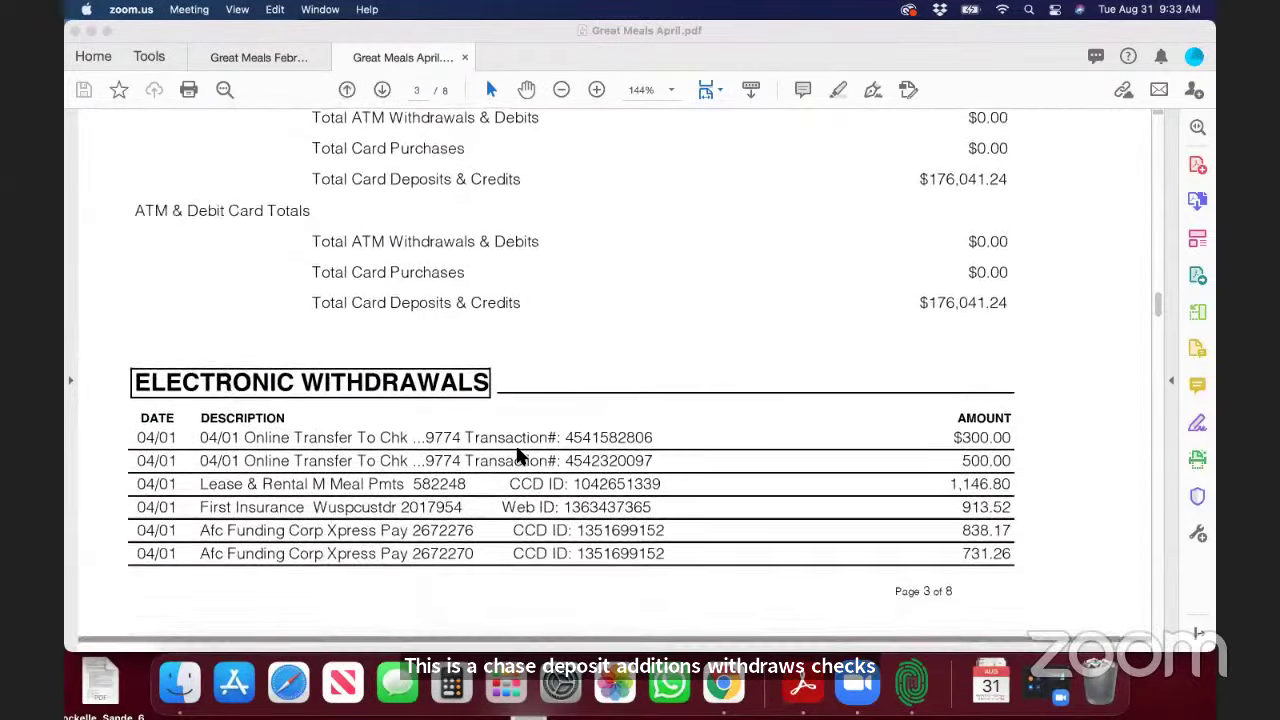
scroll(518, 457, "up", 20)
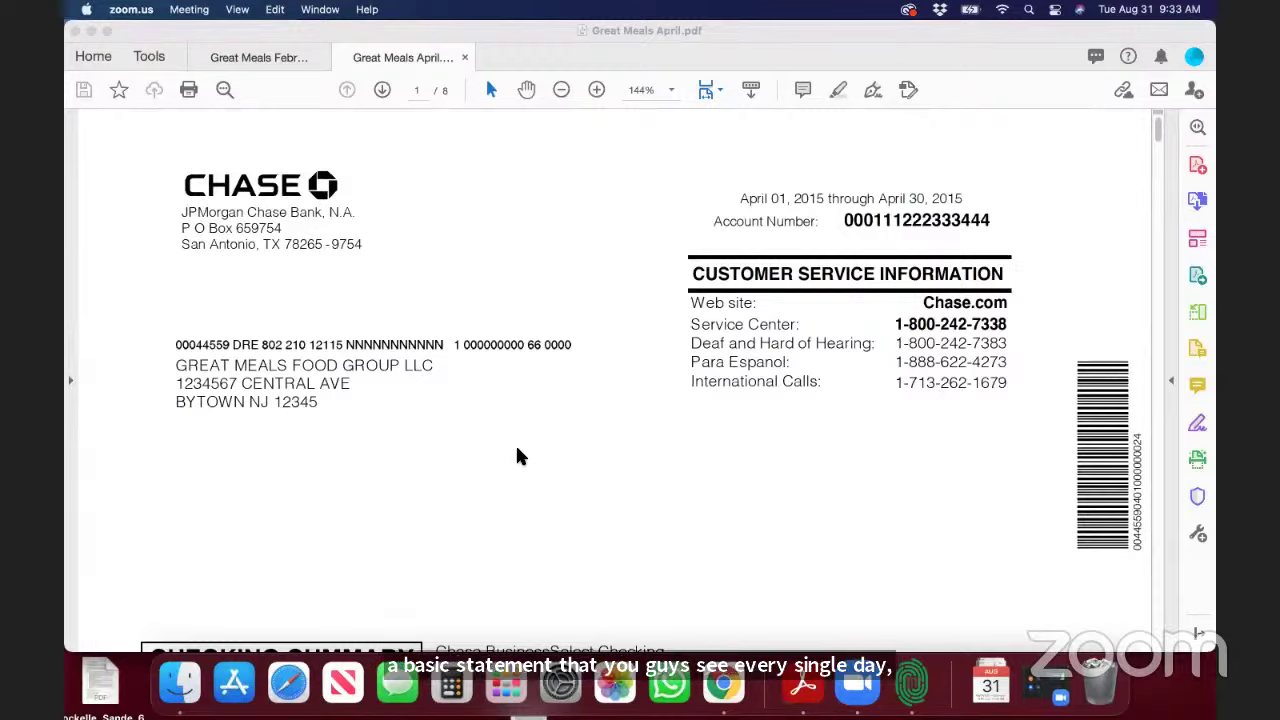
Switch to Chrome and show the Banking transactions page in QuickBooks Online.
left_click(723, 685)
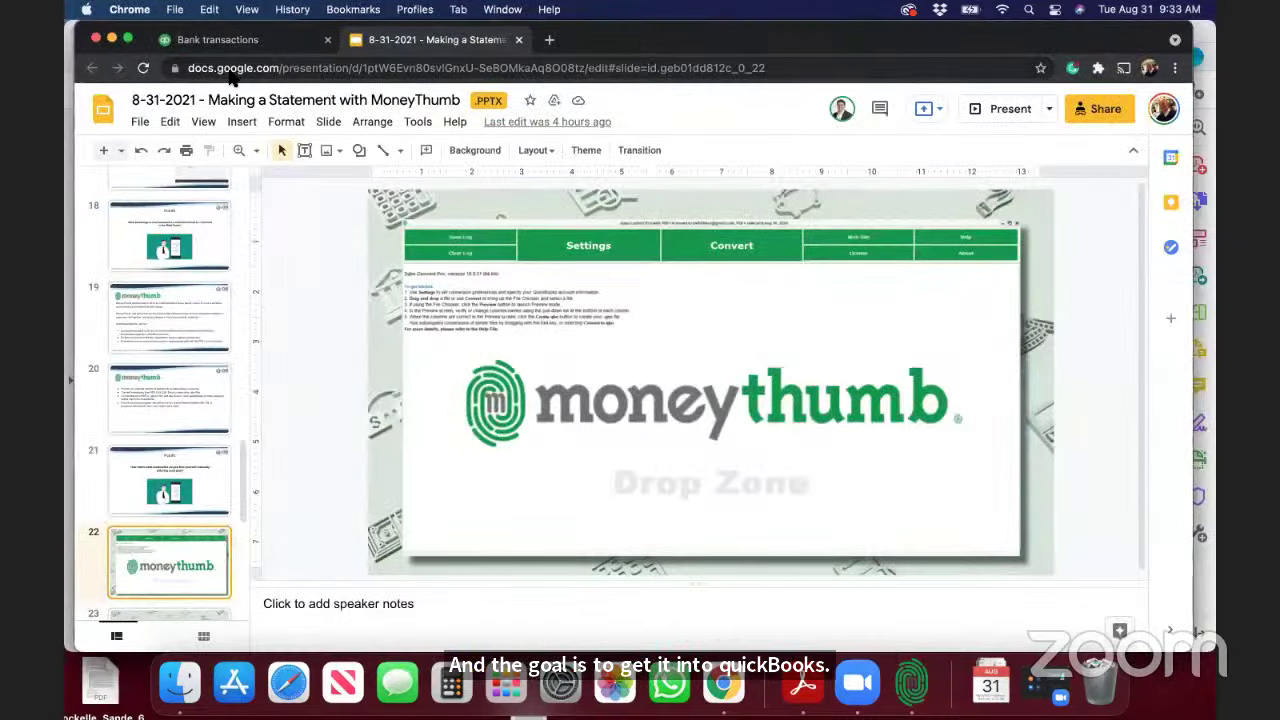
left_click(218, 40)
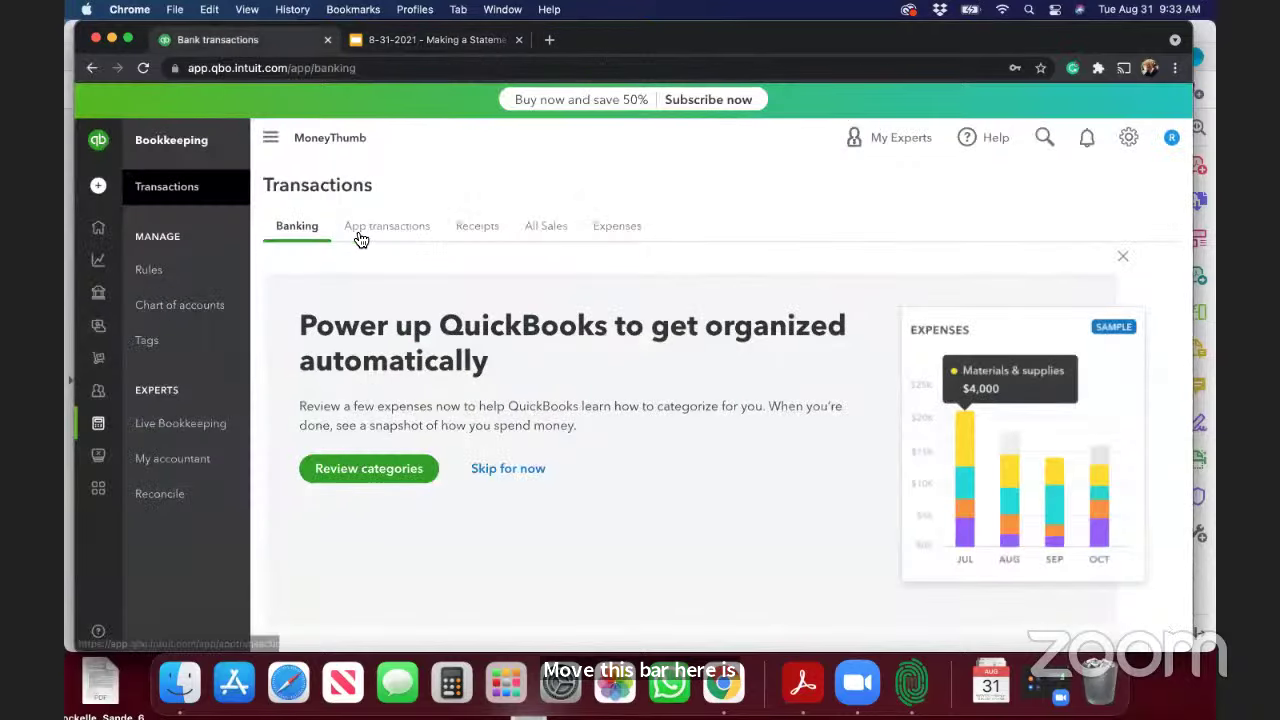
left_click(314, 235)
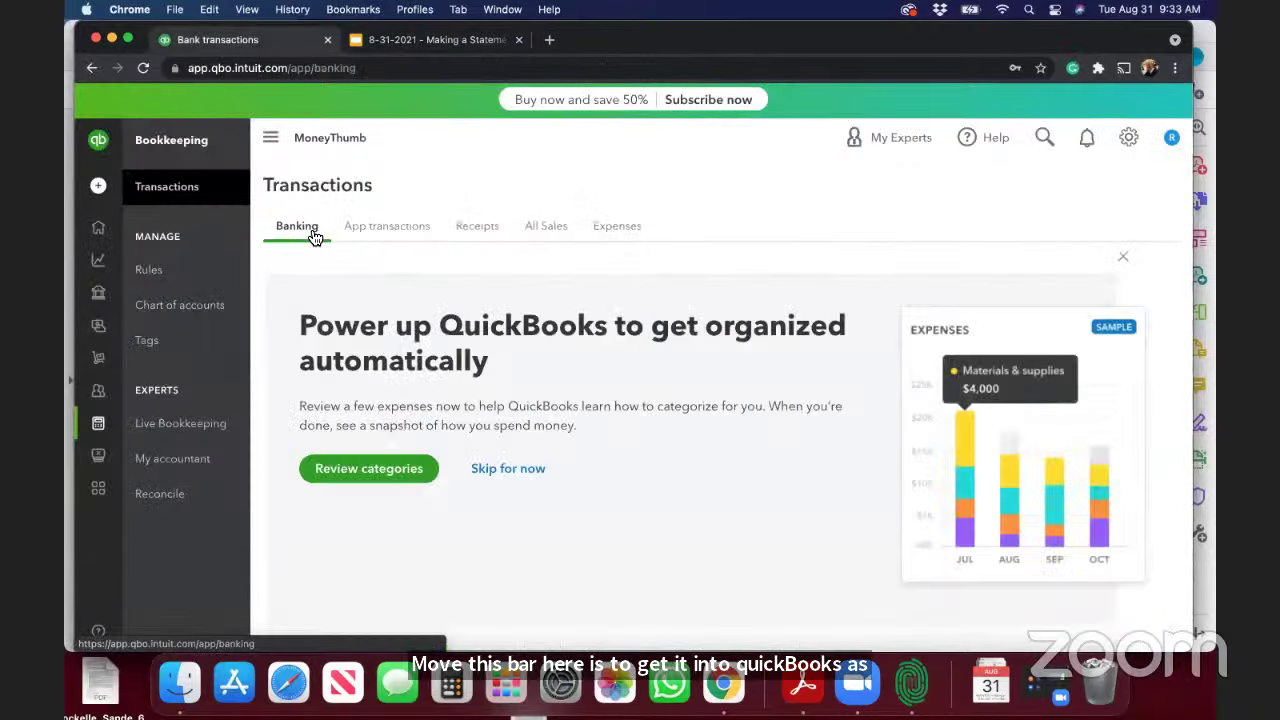
Switch to 2qbo Convert Pro and preview the conversion of Great Meals May.pdf from the Great Meals folder.
left_click(912, 680)
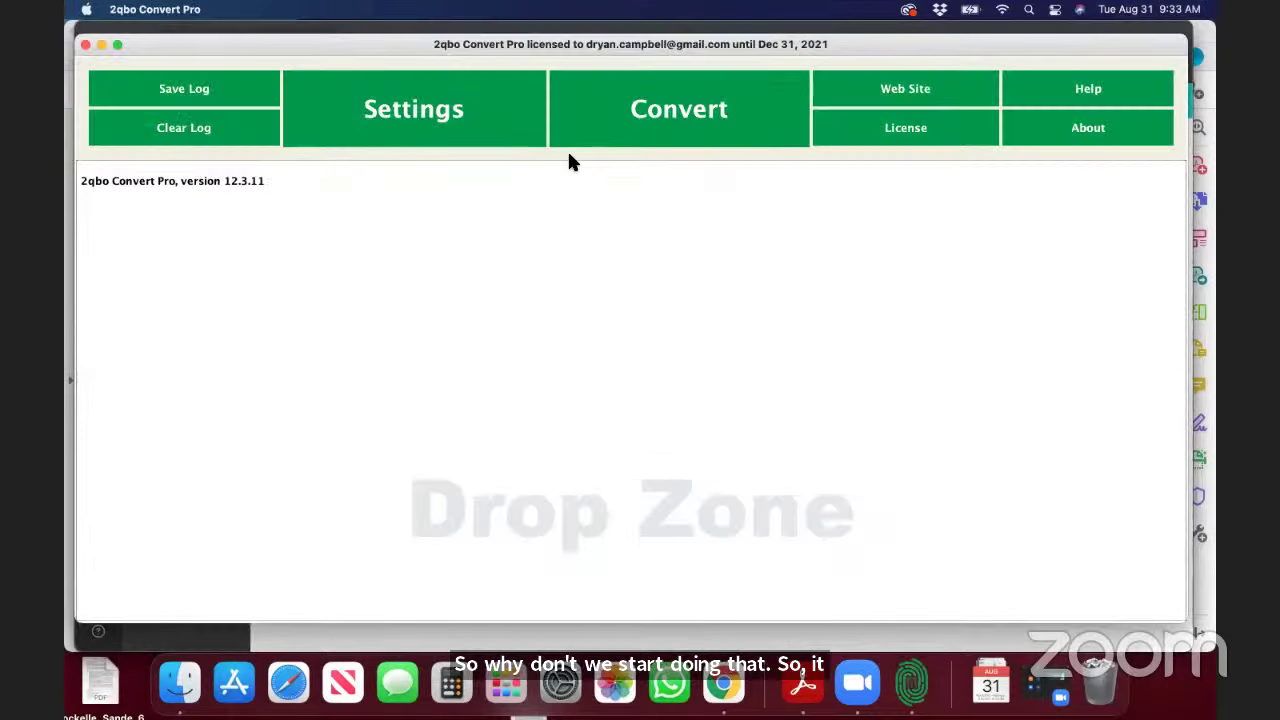
left_click(663, 112)
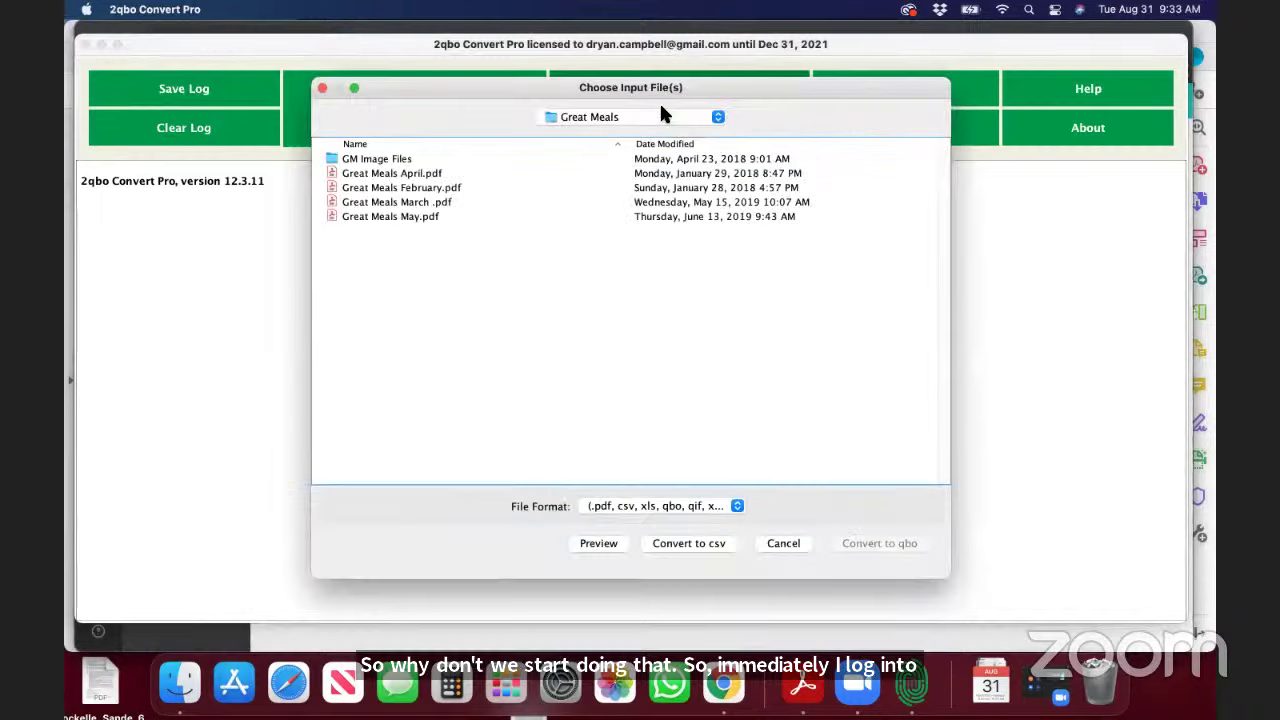
left_click(375, 219)
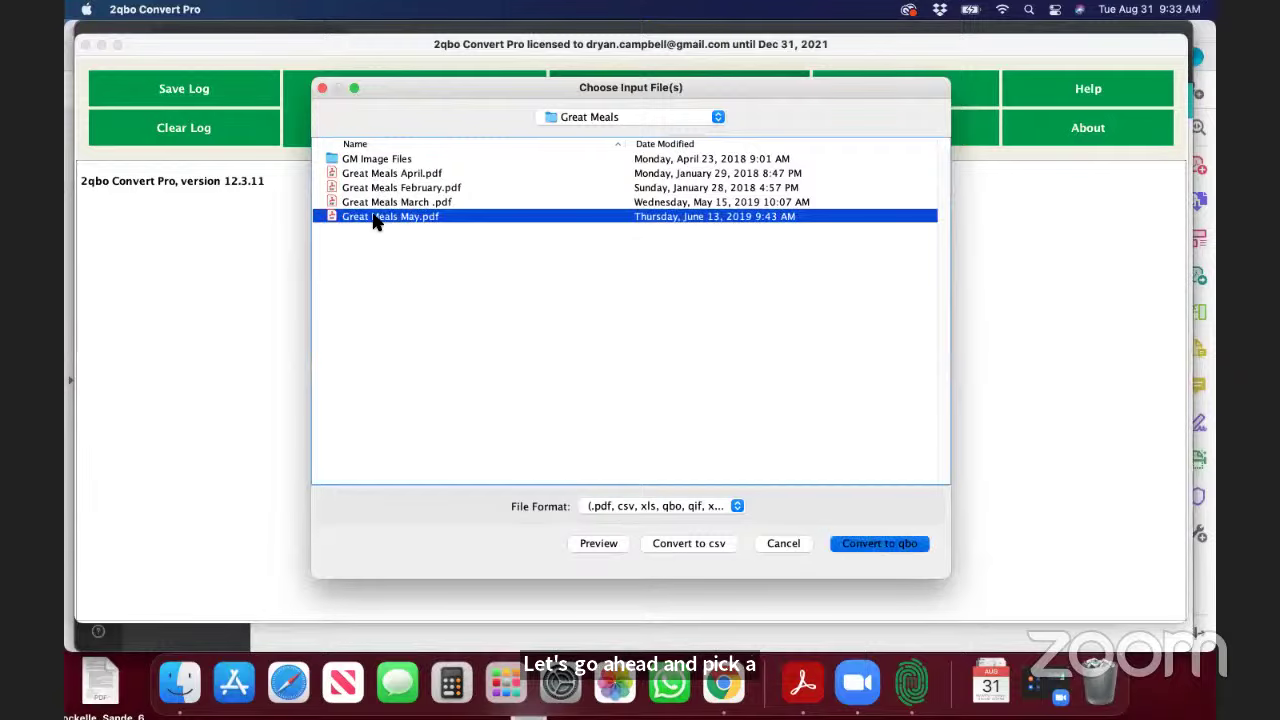
left_click(598, 543)
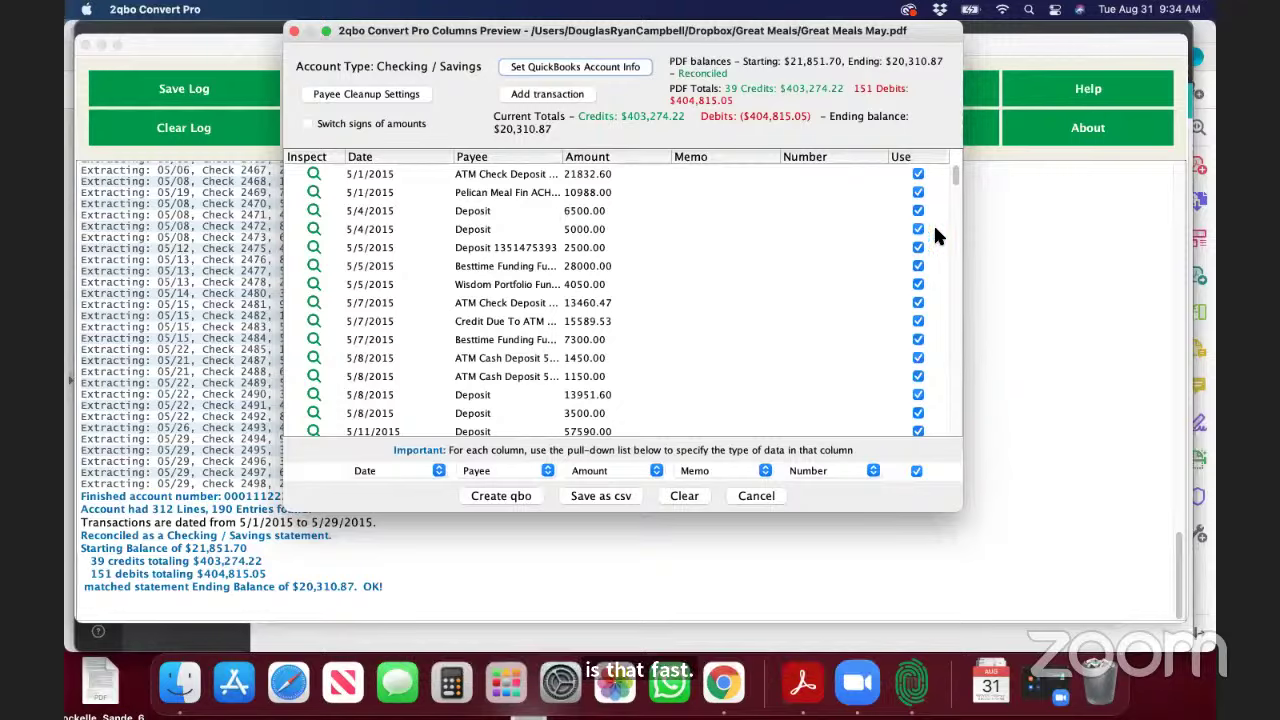
Widen the columns preview, create the QBO file from the May statement, and highlight its saved location in the log.
left_click_drag(963, 267, 1143, 278)
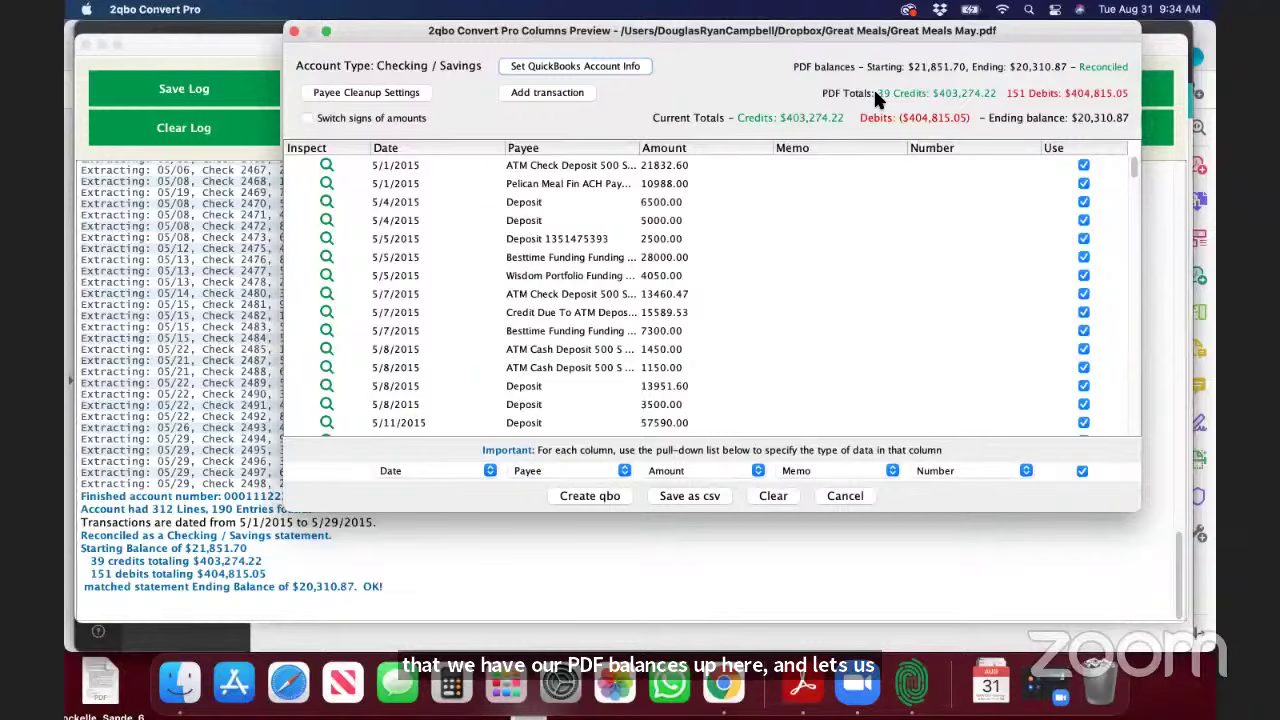
left_click(595, 495)
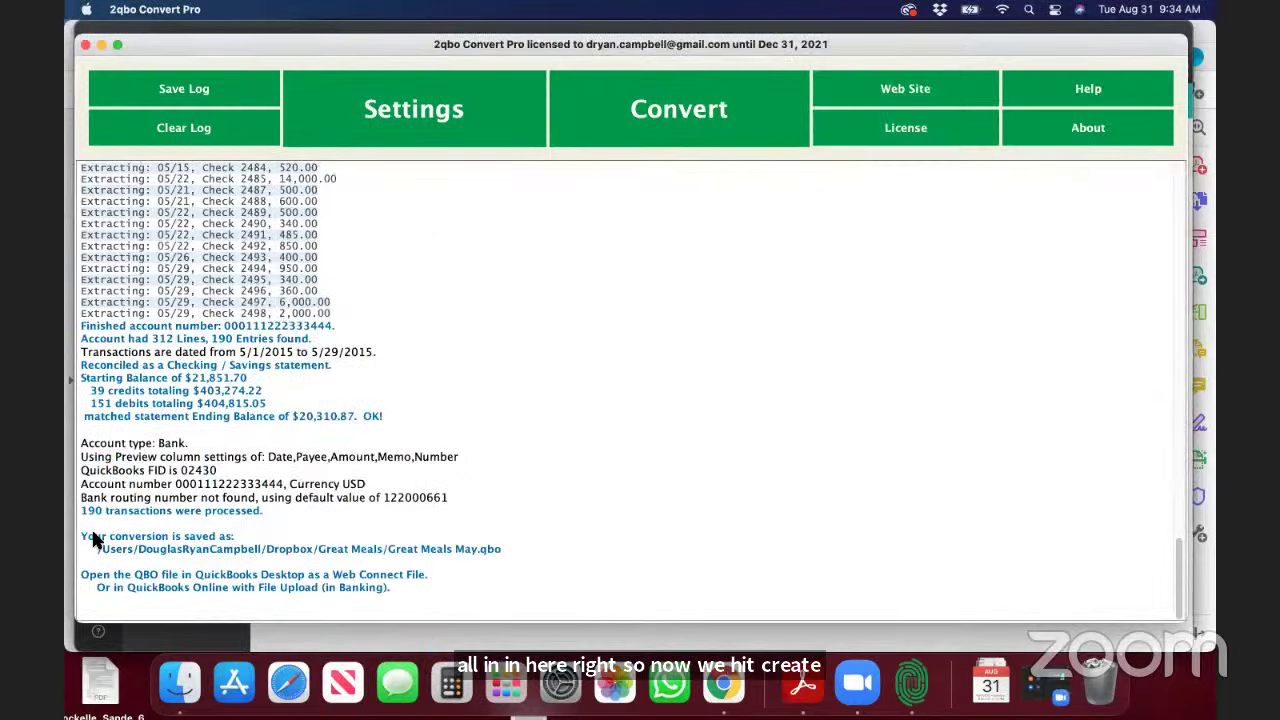
left_click_drag(88, 536, 506, 551)
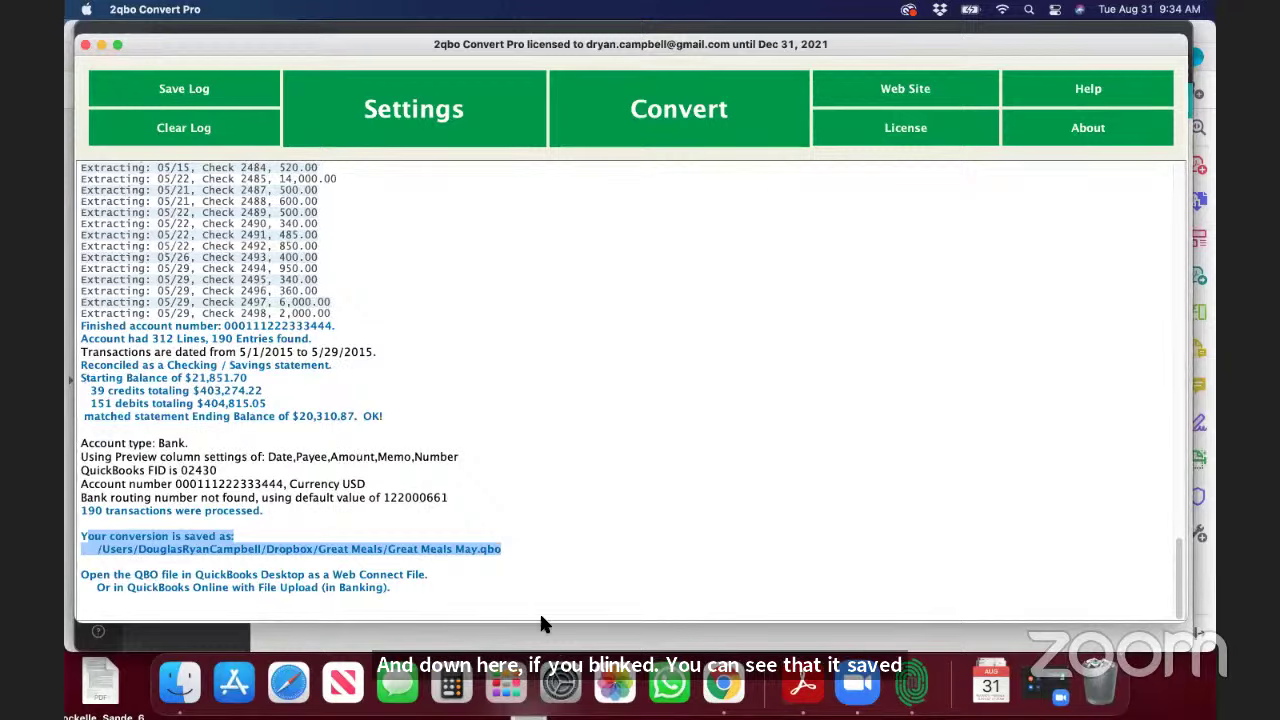
Switch to QuickBooks Online in Chrome and upload Great Meals May.qbo through the bank data import.
left_click(725, 685)
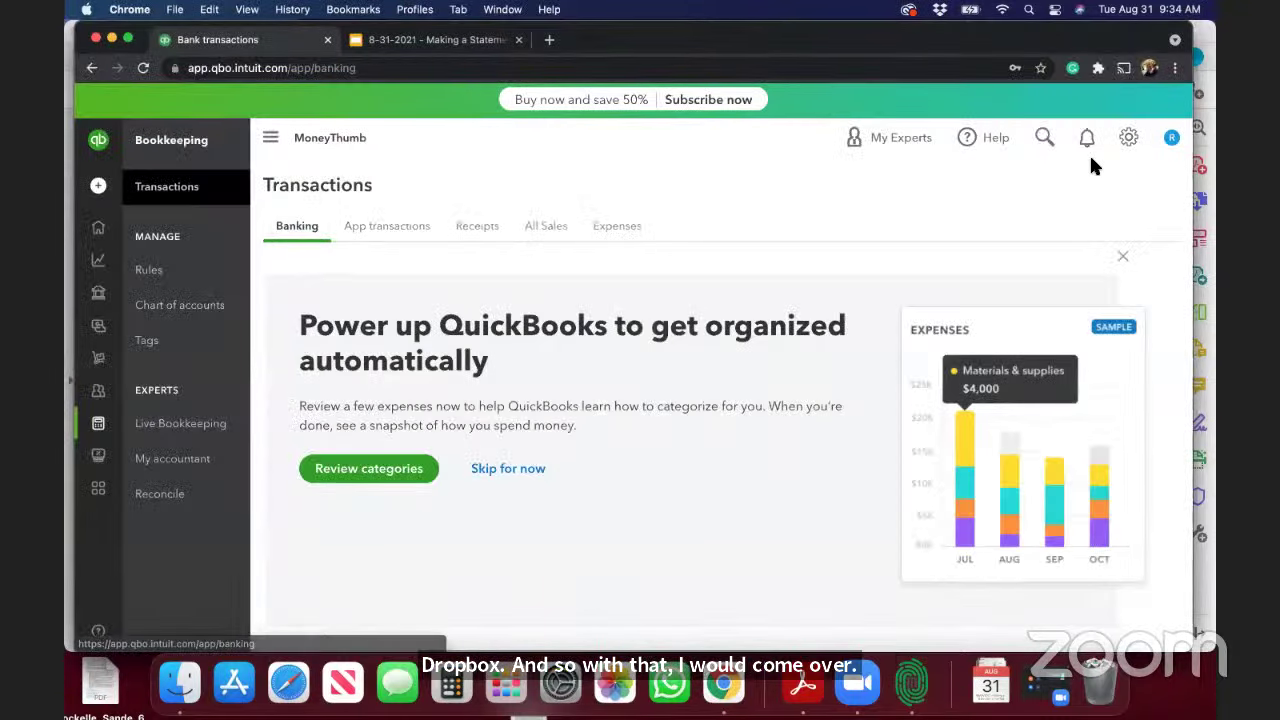
left_click(1128, 140)
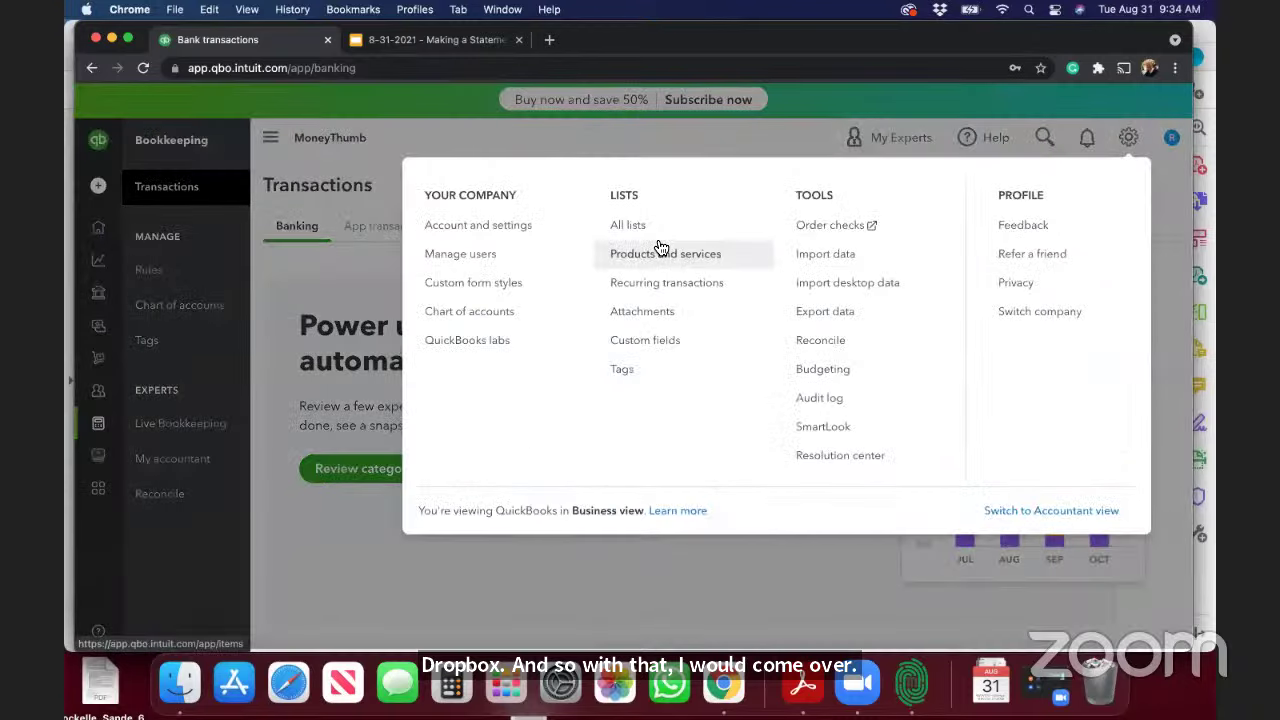
left_click(833, 257)
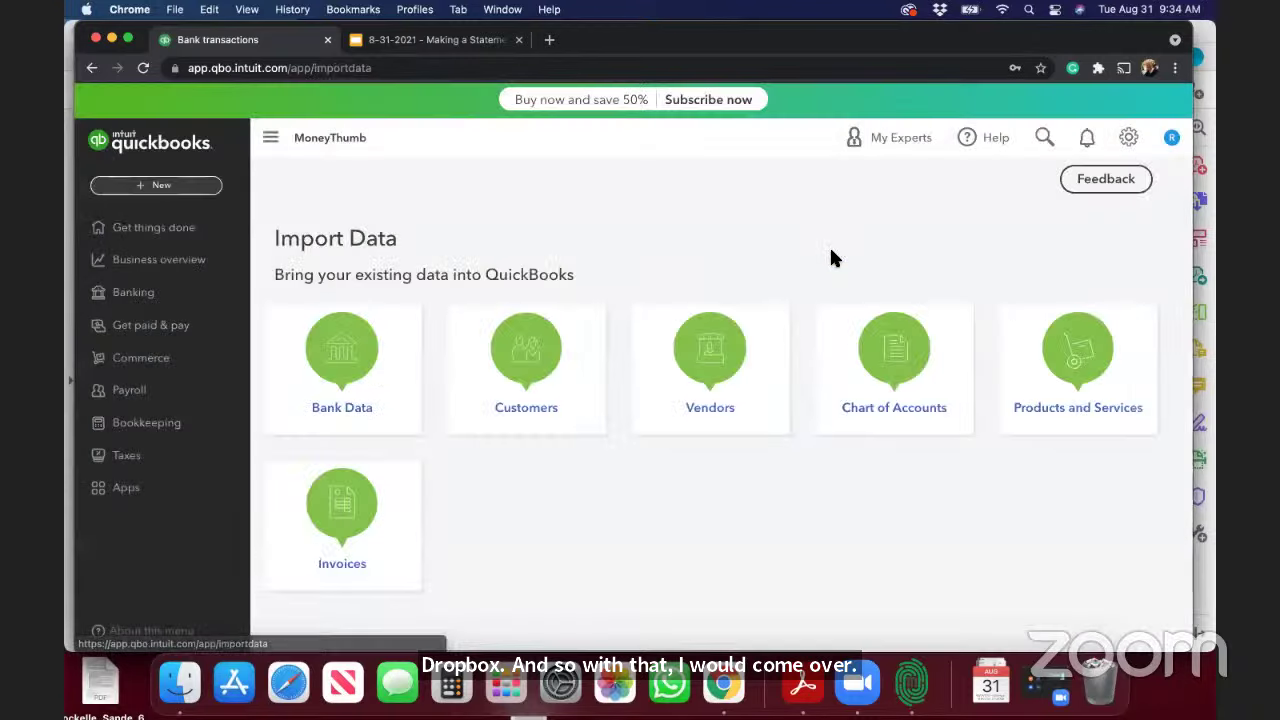
left_click(346, 374)
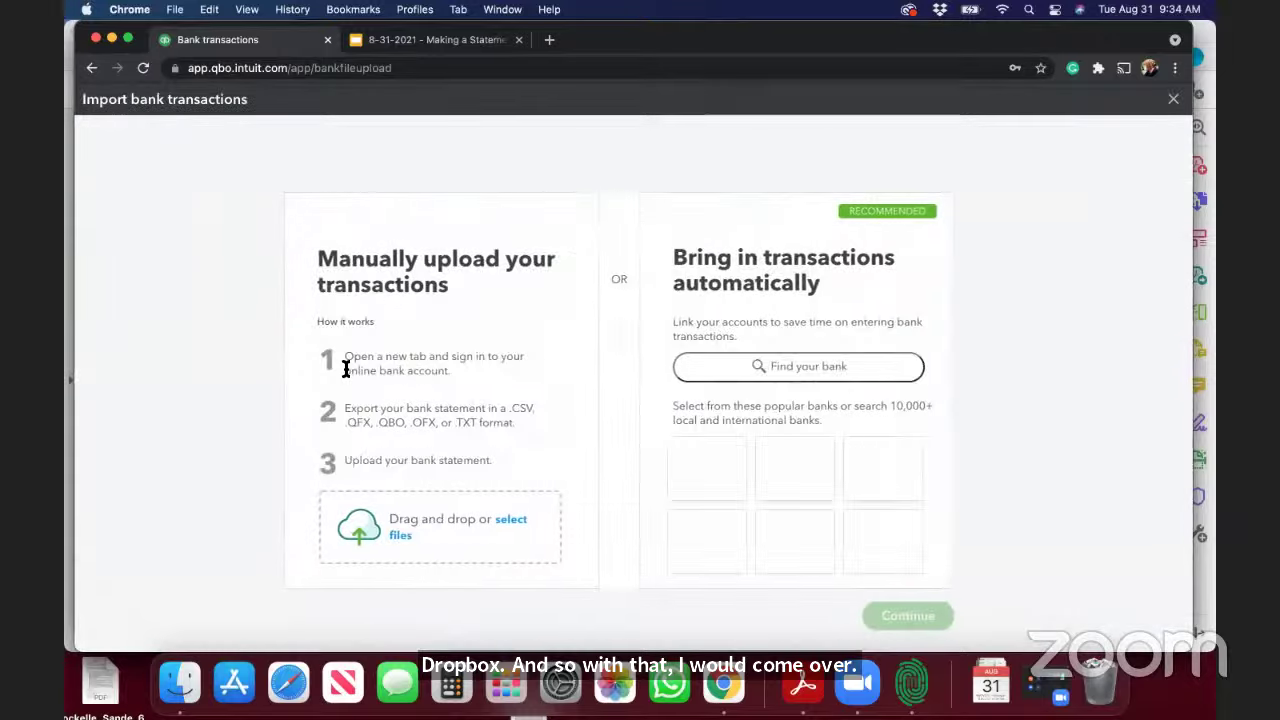
left_click(531, 521)
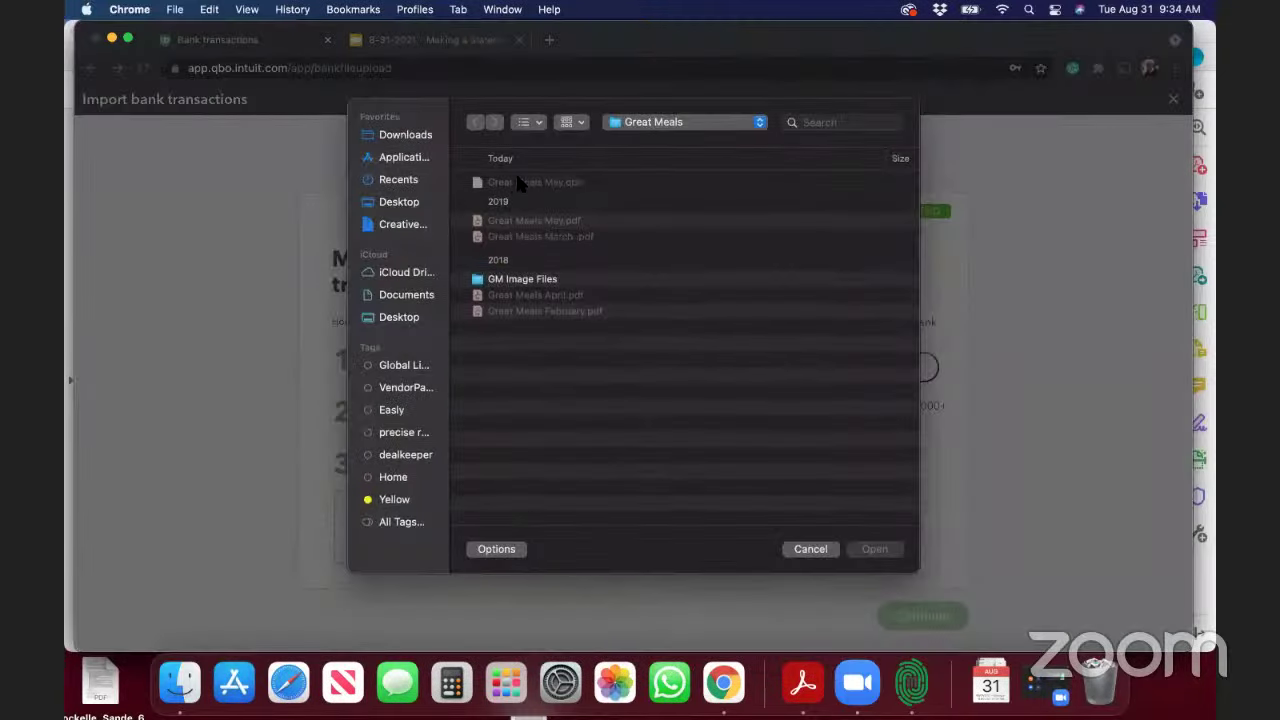
double_click(516, 174)
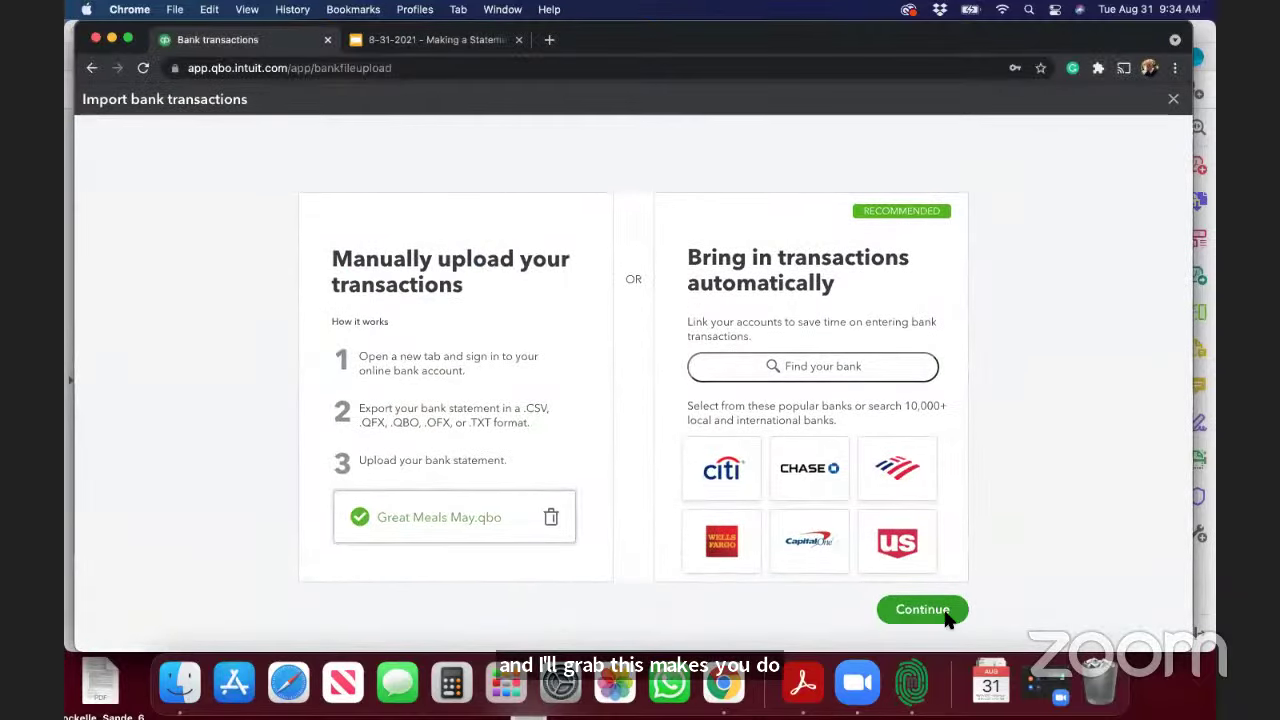
left_click(910, 618)
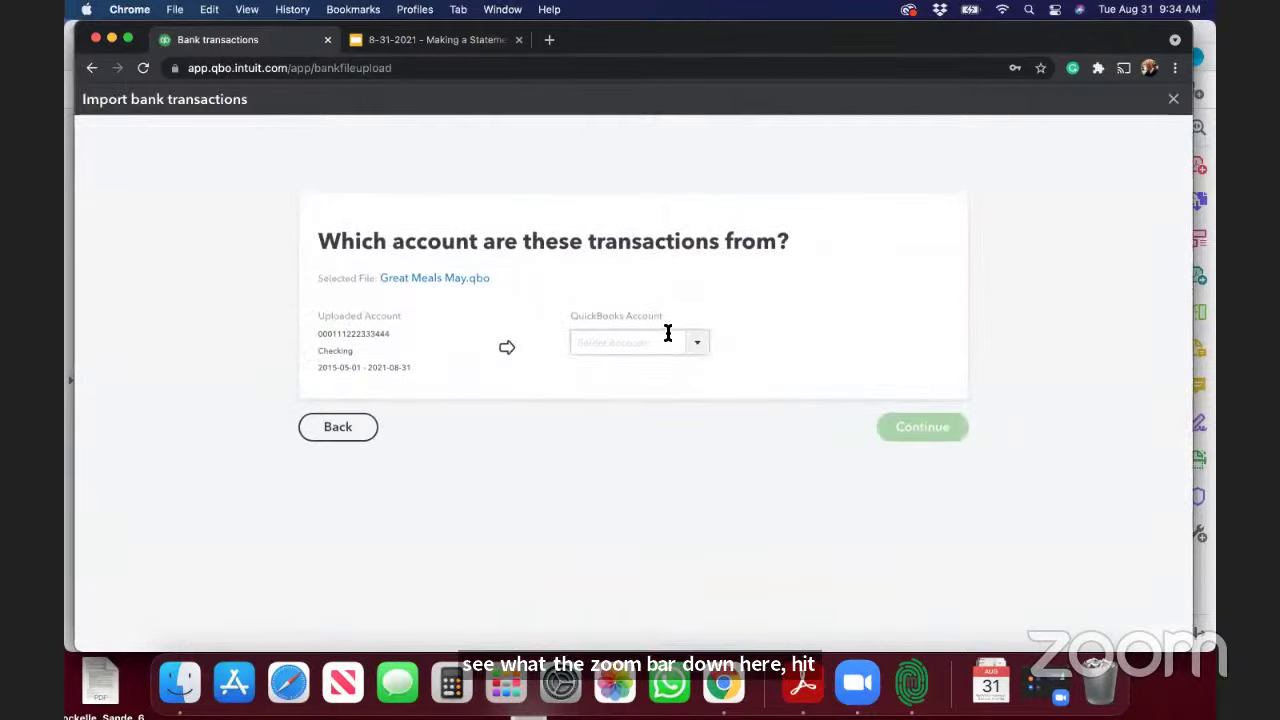
Assign the uploaded transactions to the Great Meals bank account and complete the import.
left_click(698, 345)
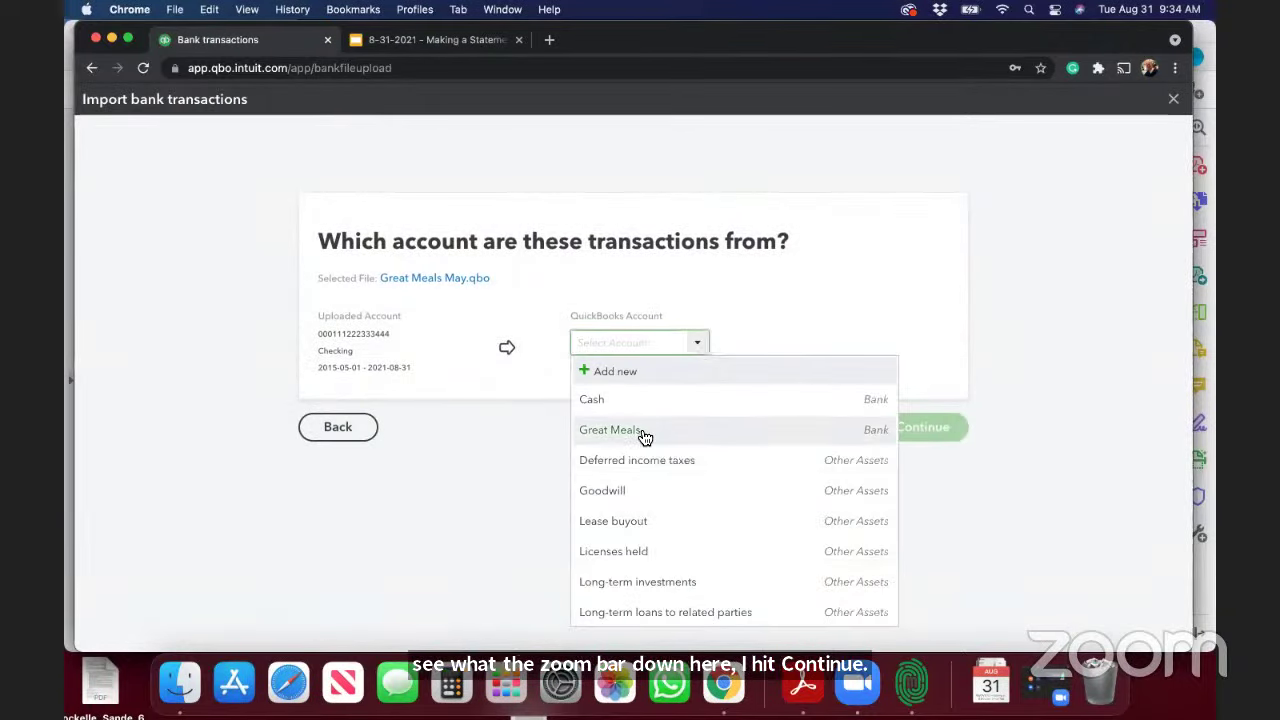
left_click(645, 437)
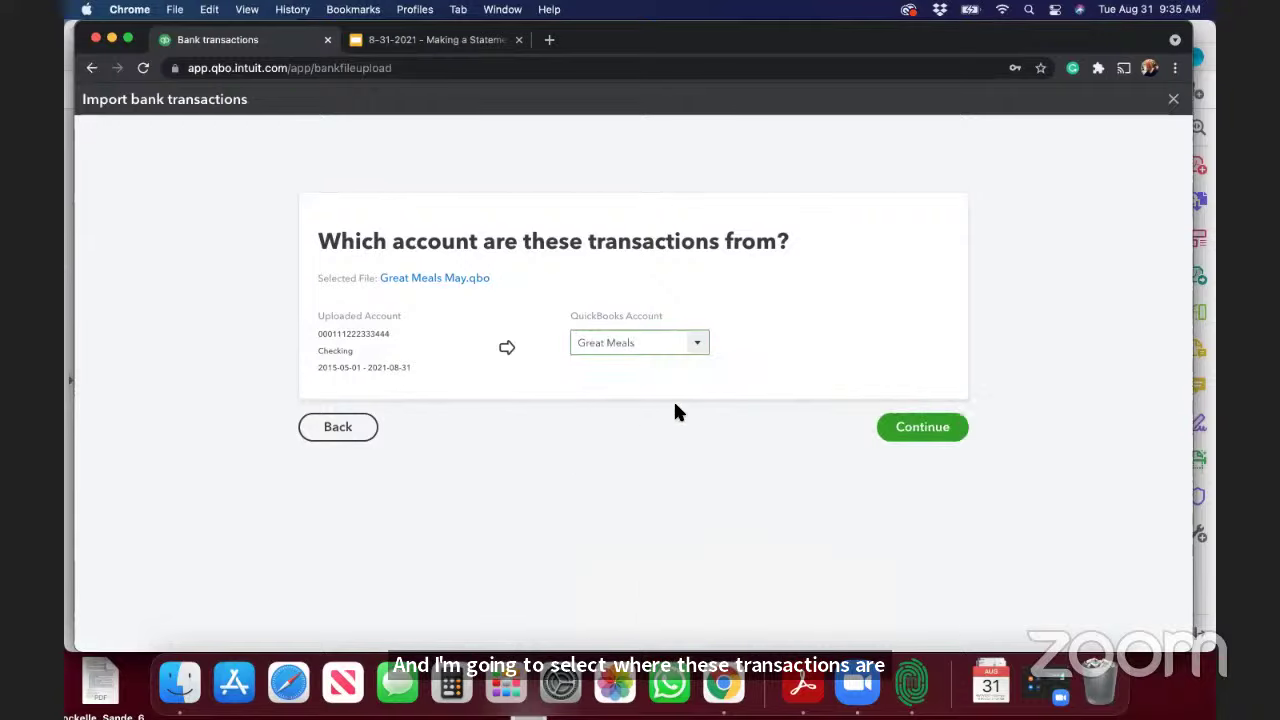
left_click(912, 428)
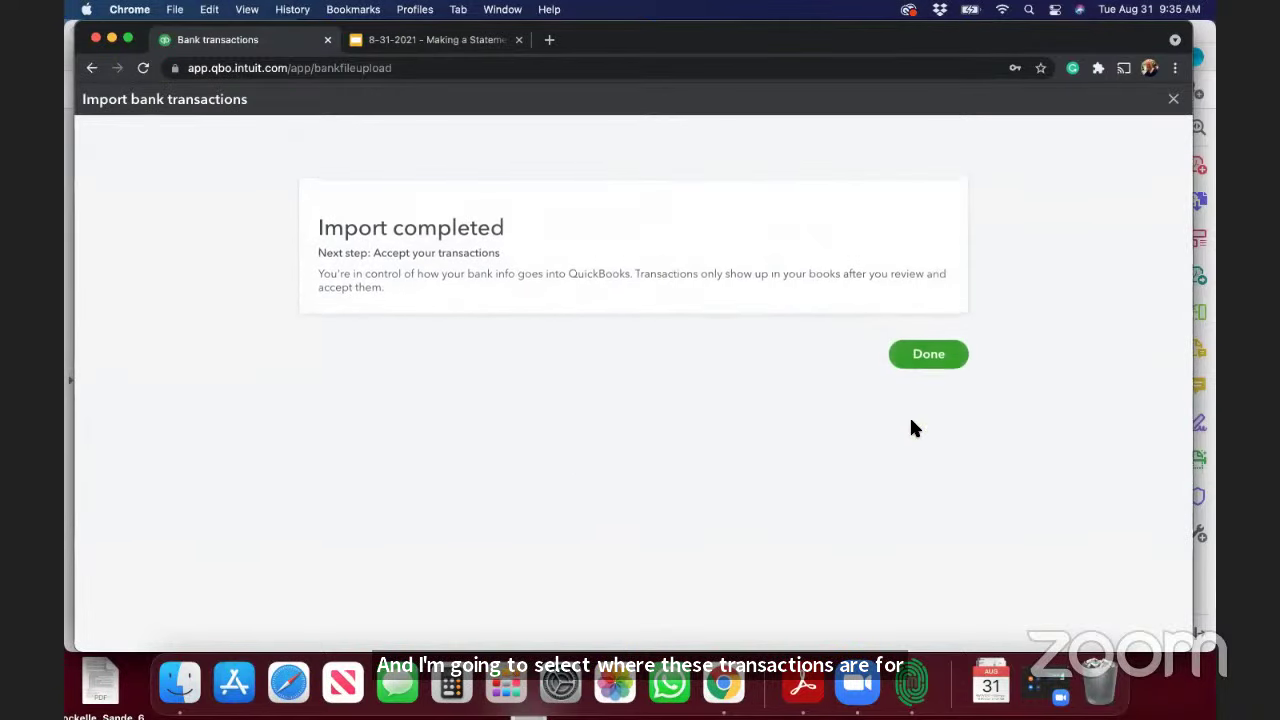
left_click(920, 362)
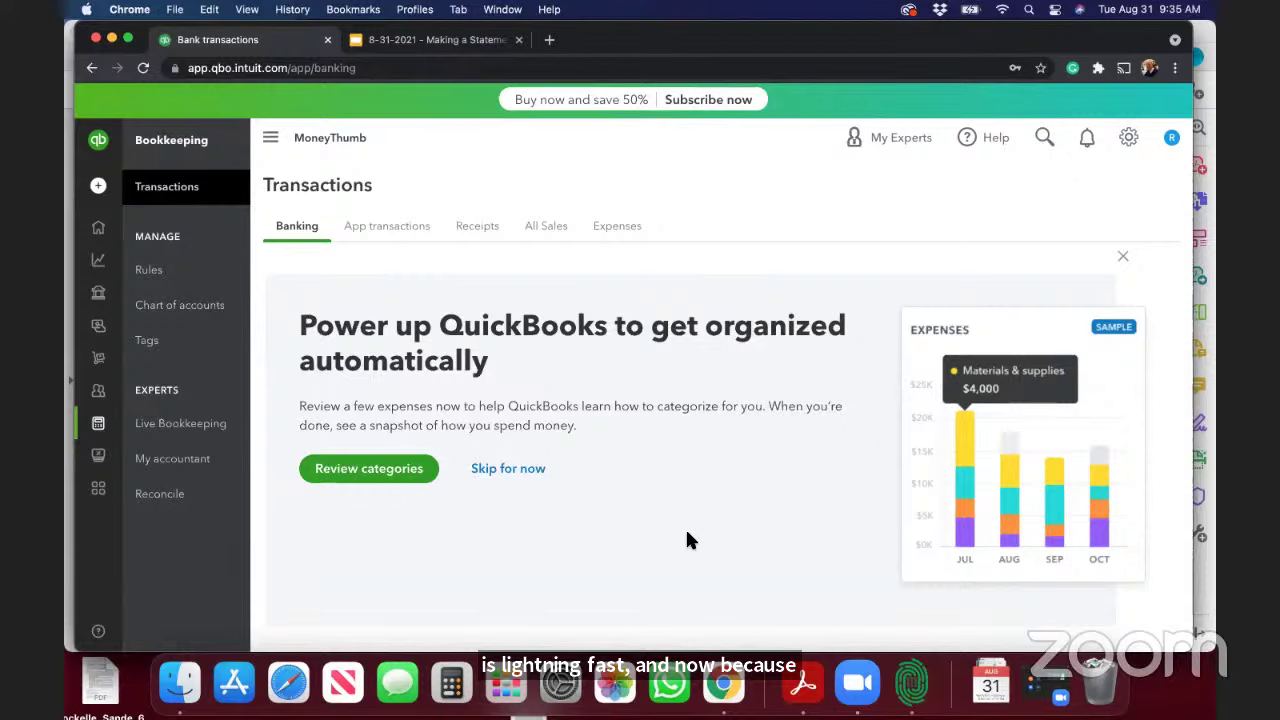
Switch back to 2qbo Convert Pro and clear the conversion log.
left_click(914, 688)
scroll(551, 367, "up", 20)
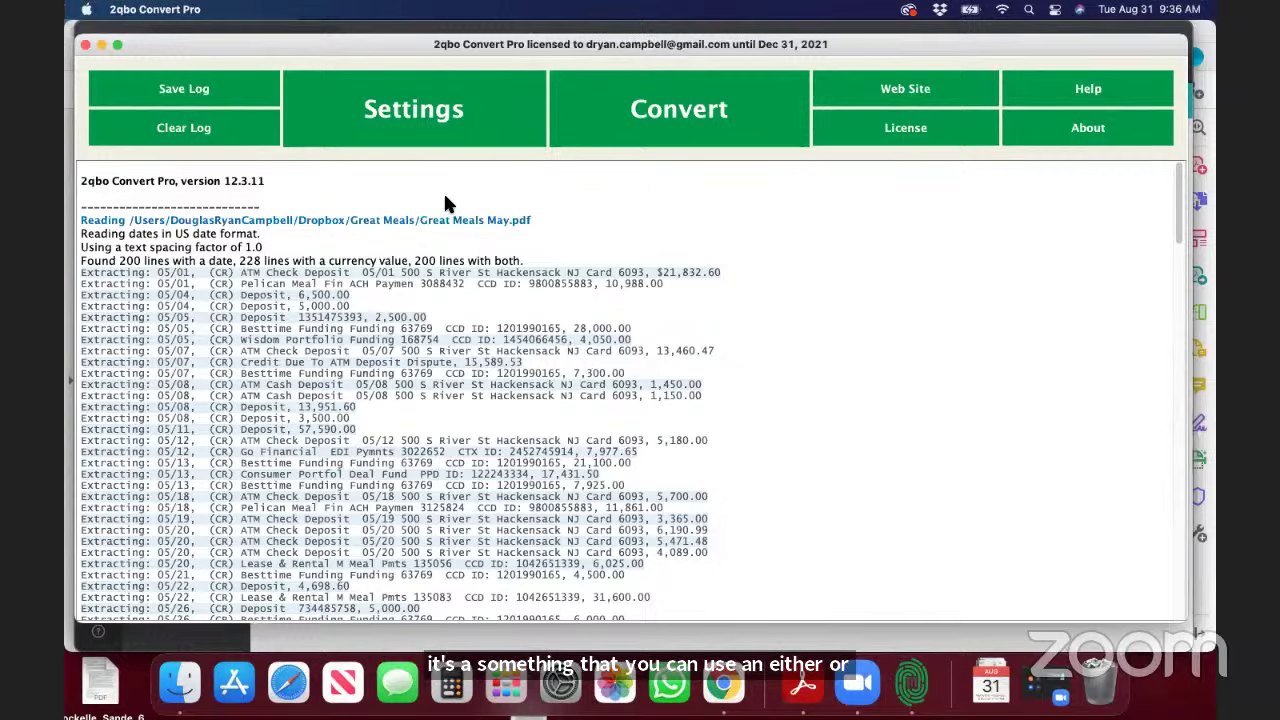
left_click(199, 131)
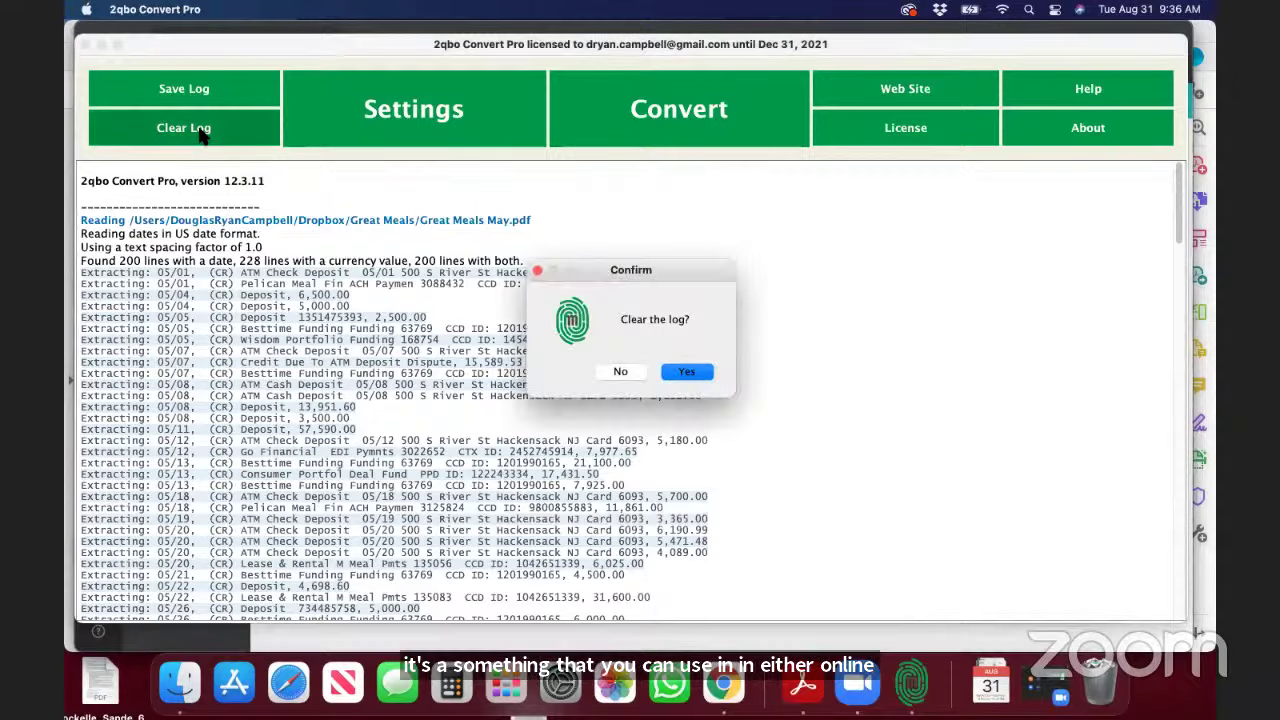
left_click(684, 372)
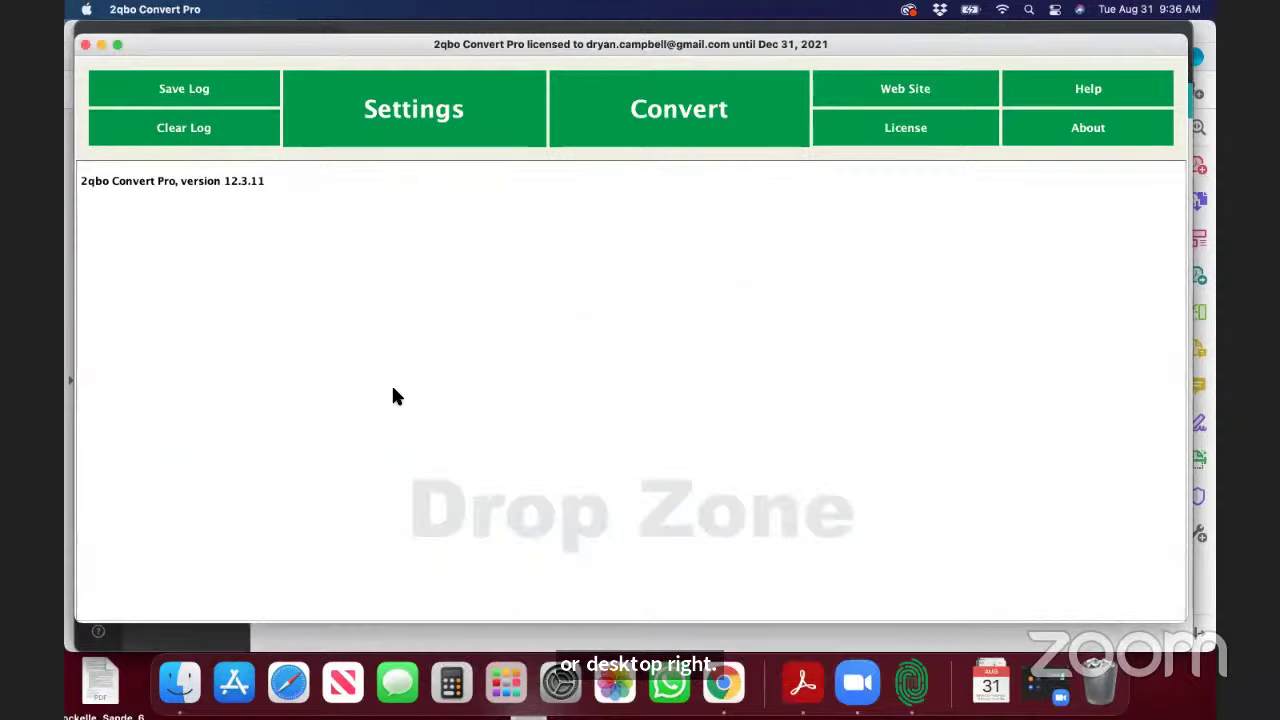